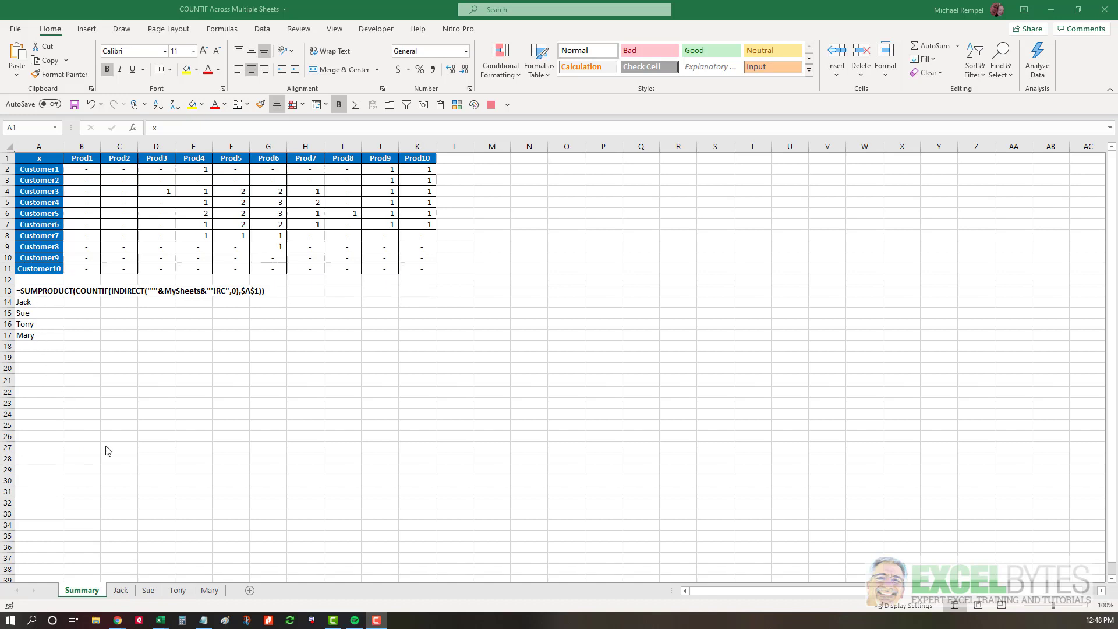
Step: Step through the Jack, Sue, Tony and Mary worksheets, then return to Summary
click(78, 590)
key(ctrl+Page_Down)
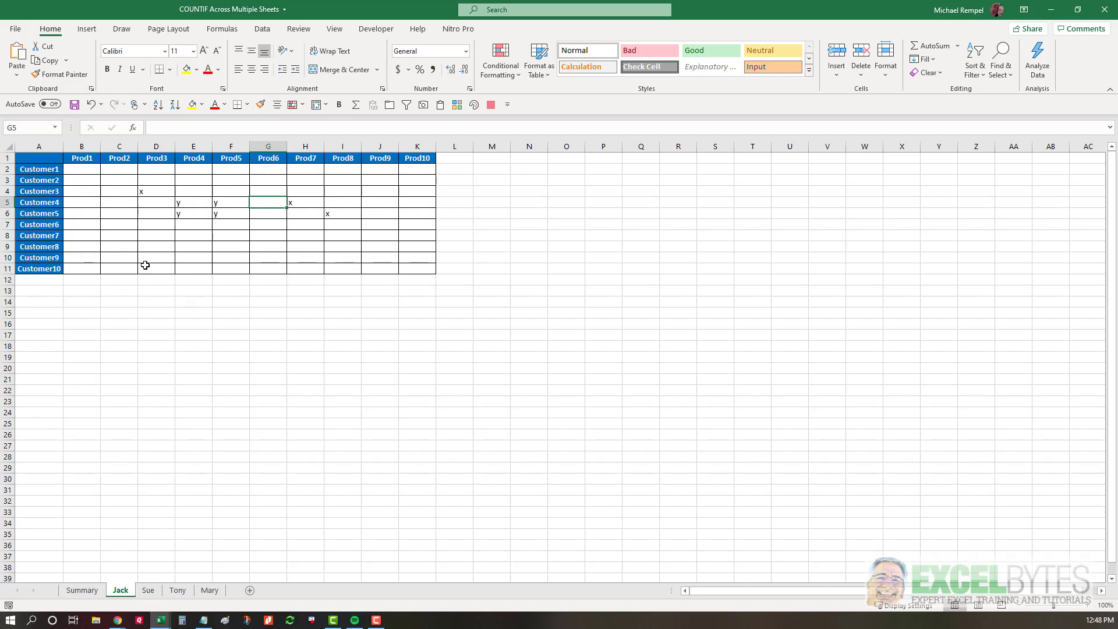
key(ctrl+Page_Down)
key(ctrl+Page_Down)
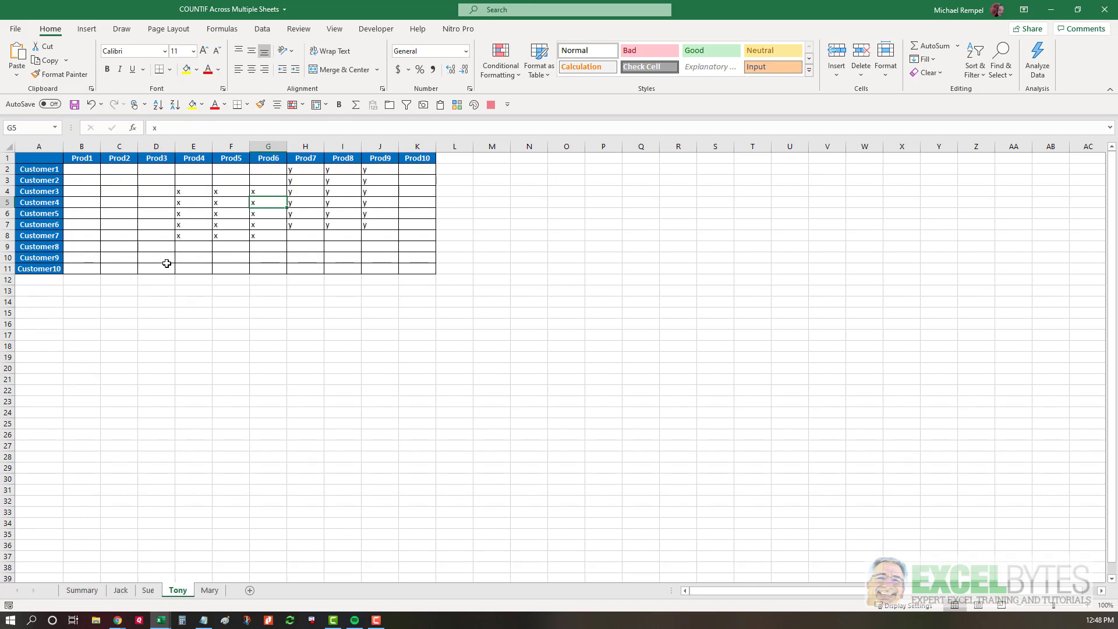
key(ctrl+Page_Down)
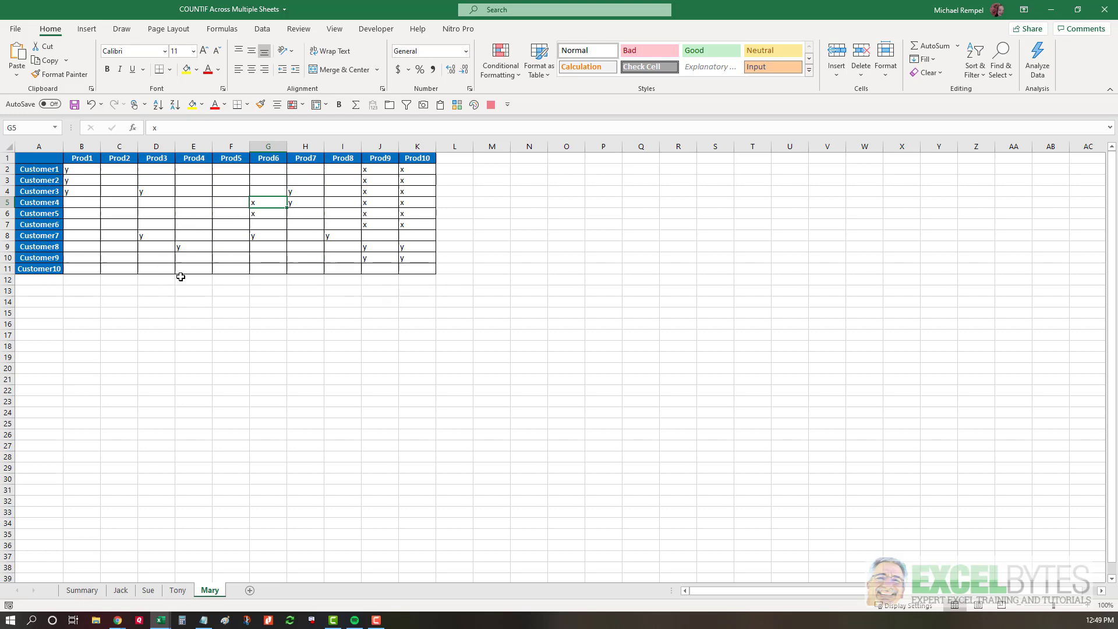
click(85, 591)
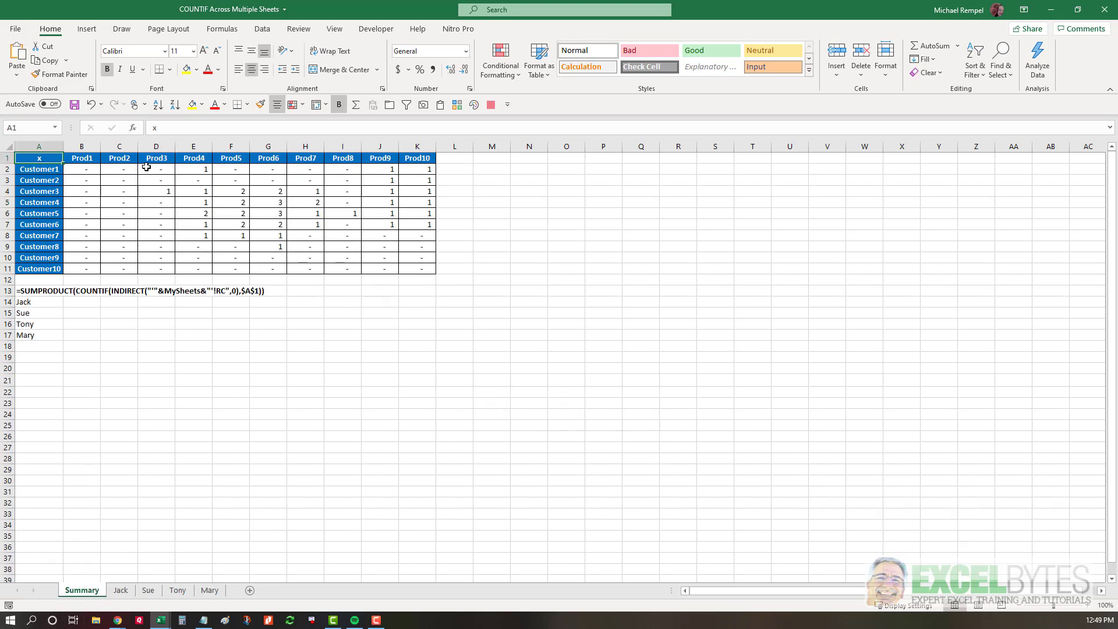
Step: Evaluate G5's INDIRECT argument with F9 to see the sheet references, then cancel
click(224, 192)
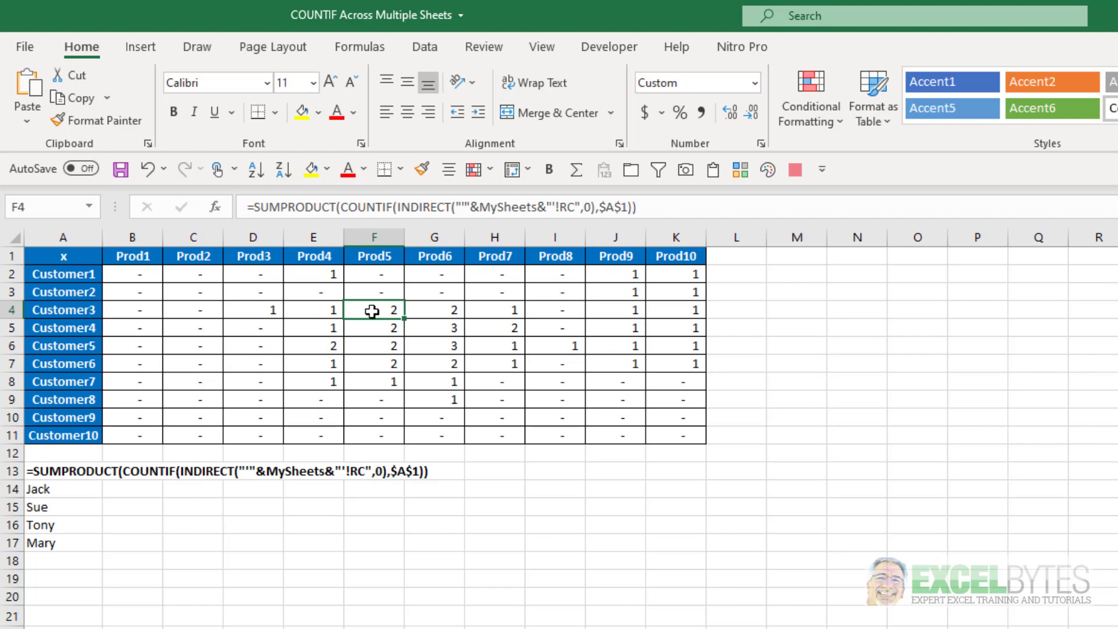
click(435, 327)
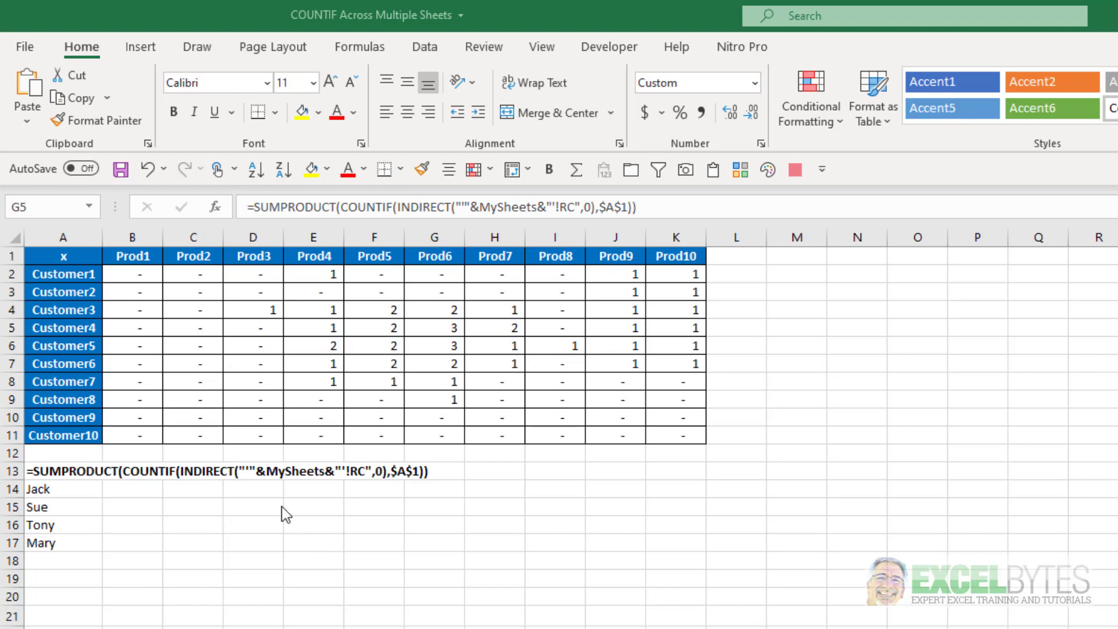
click(457, 207)
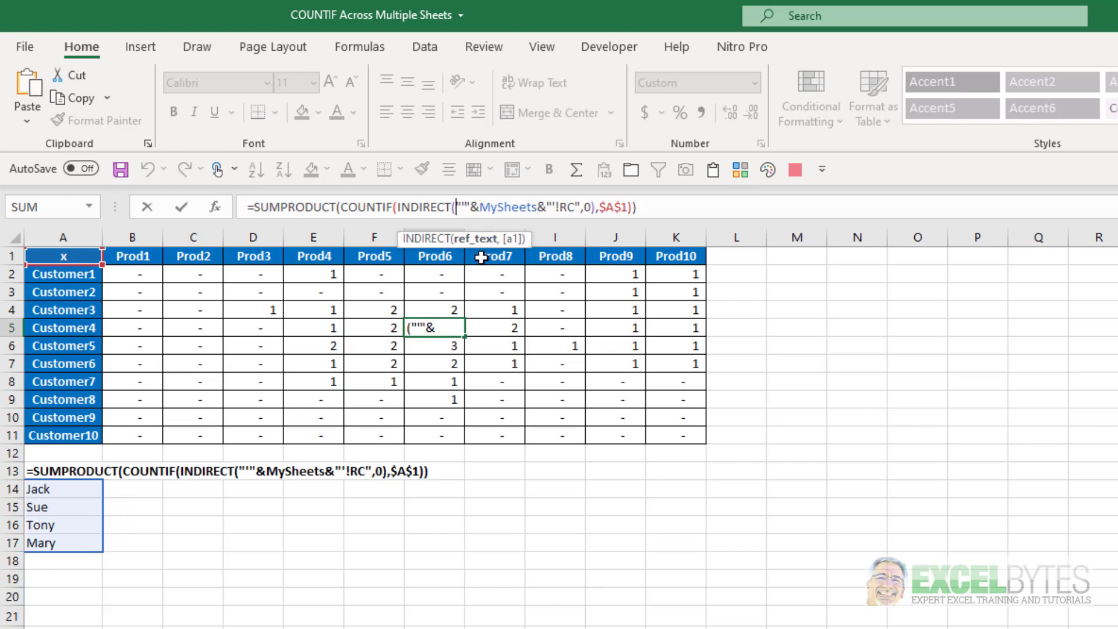
click(475, 239)
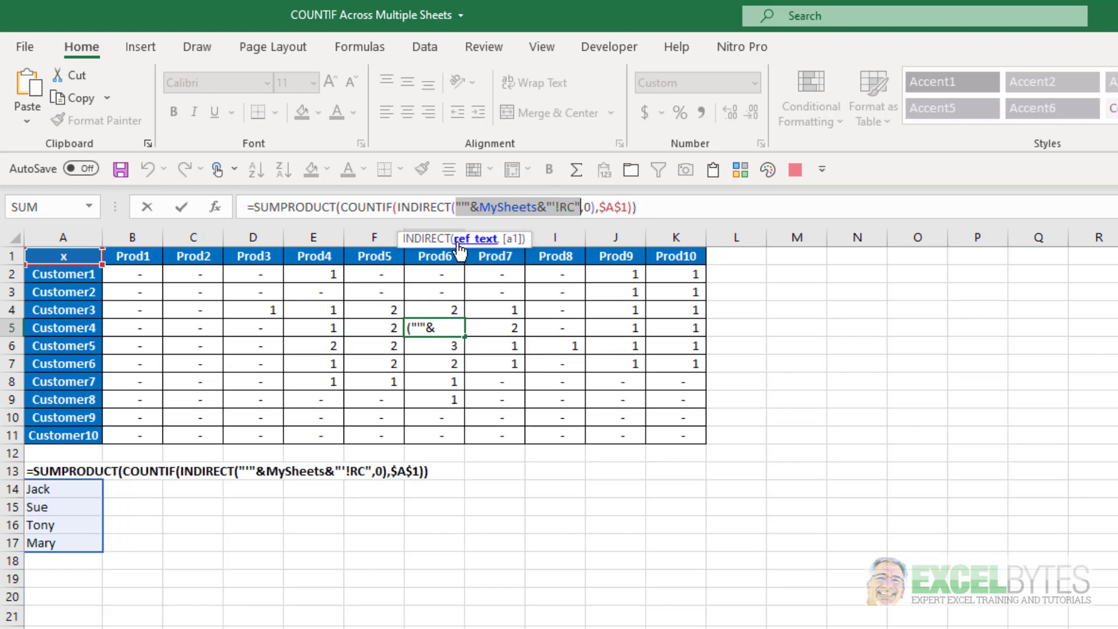
key(F9)
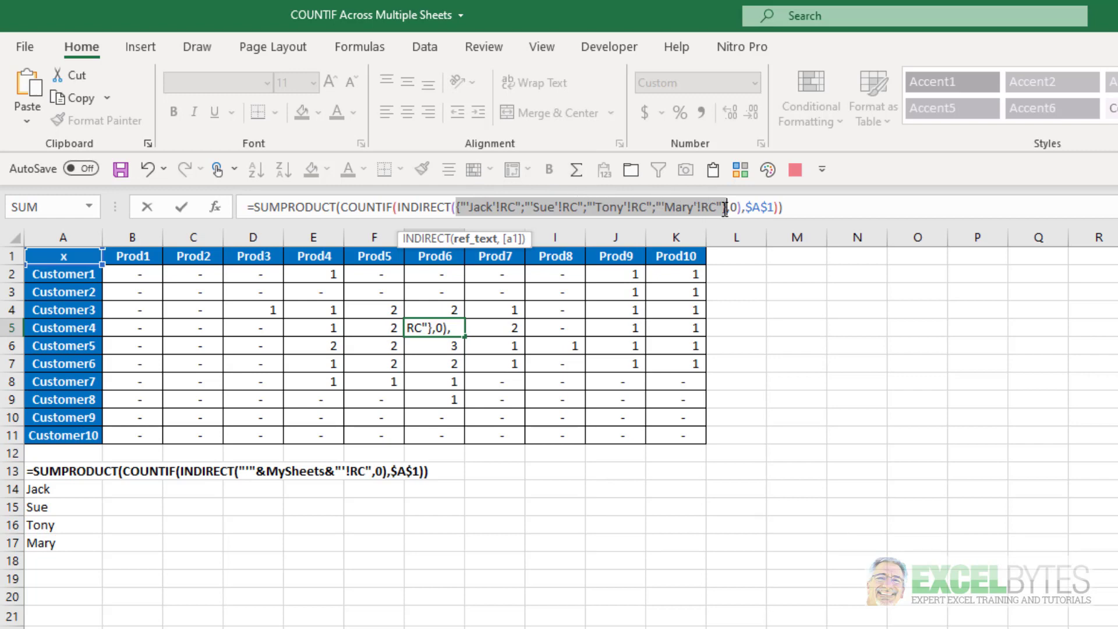
key(Escape)
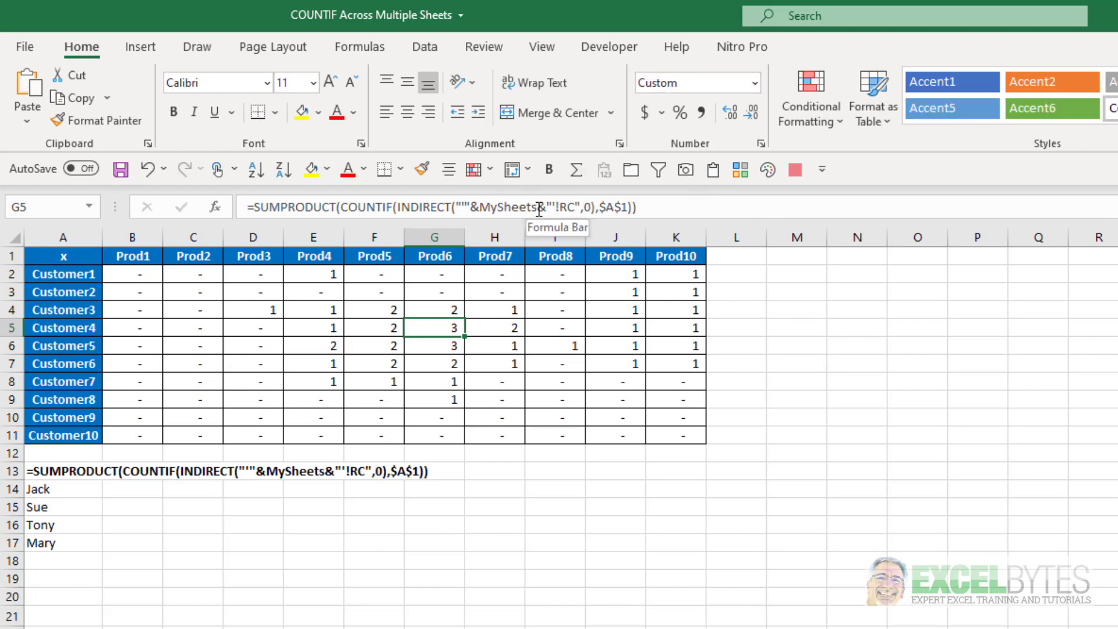
Step: Select the MySheets range A14:A17 from the Name Box, leaving G5's formula unchanged
drag(539, 210, 481, 211)
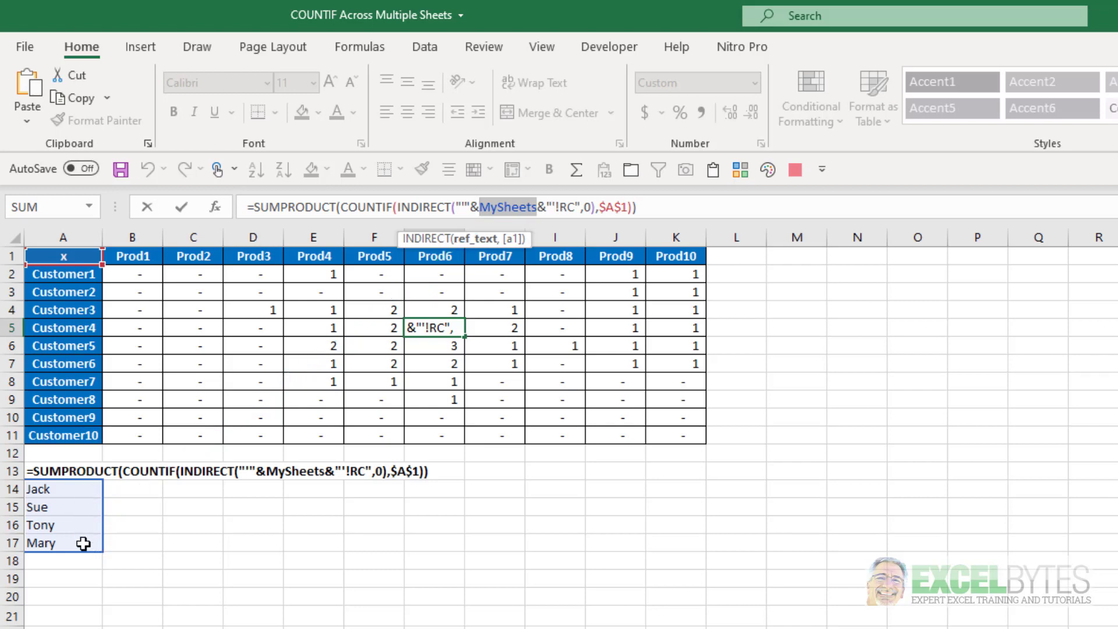
key(ctrl+Return)
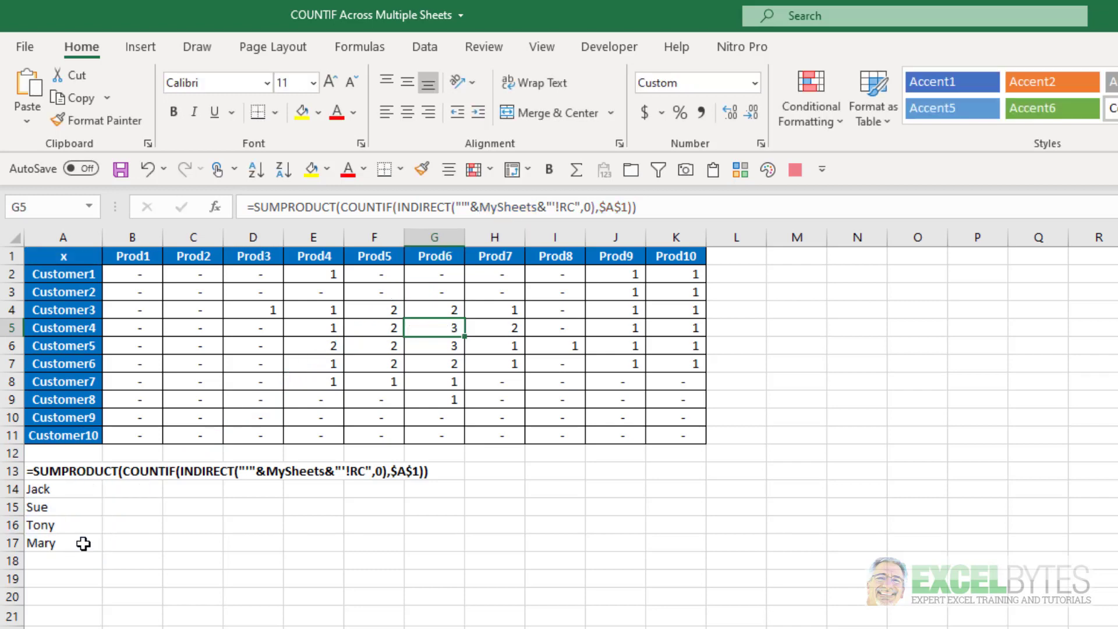
click(91, 206)
key(Escape)
click(58, 229)
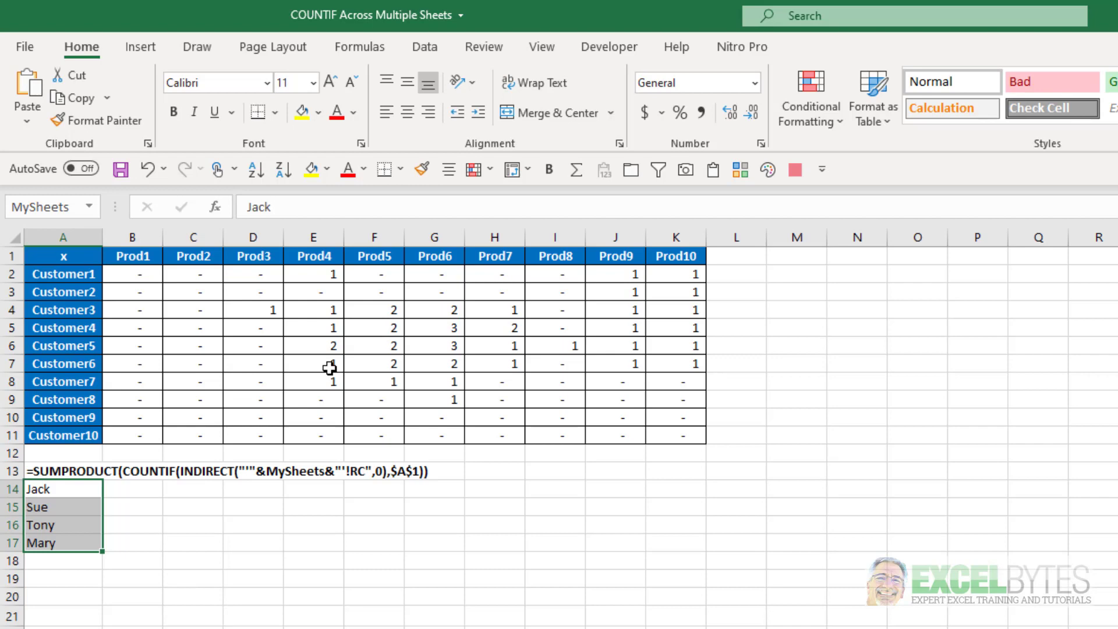
click(418, 326)
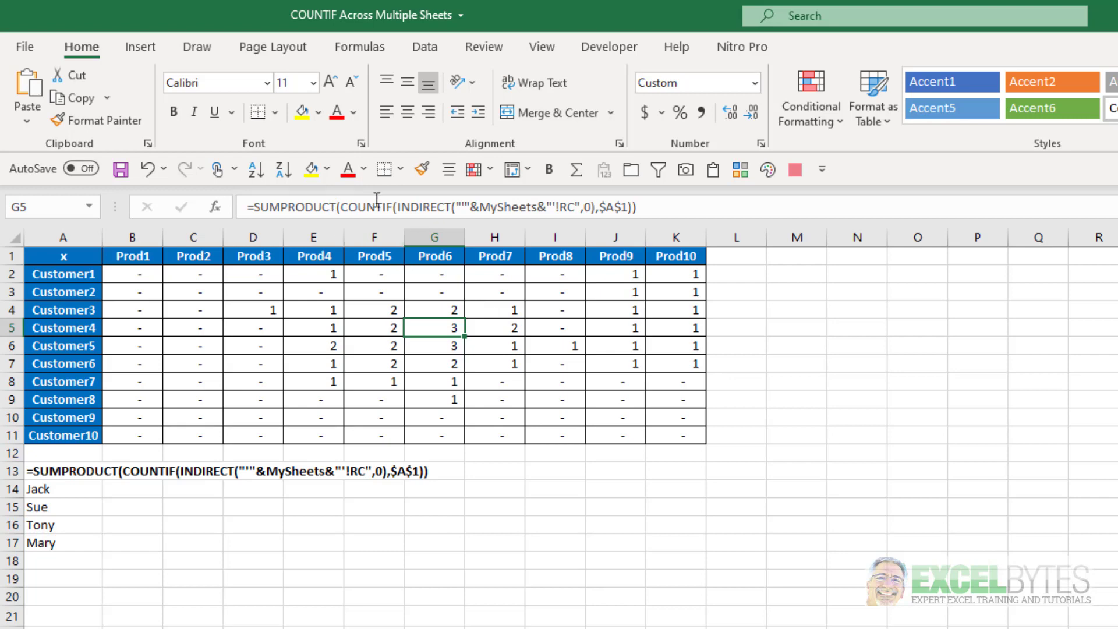
click(457, 208)
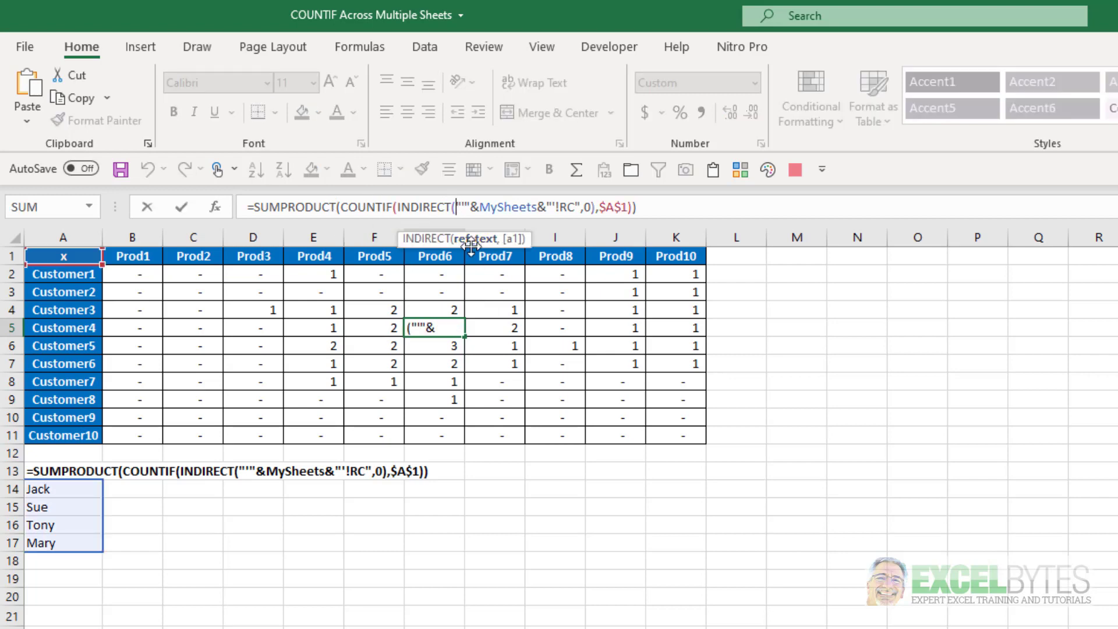
click(473, 240)
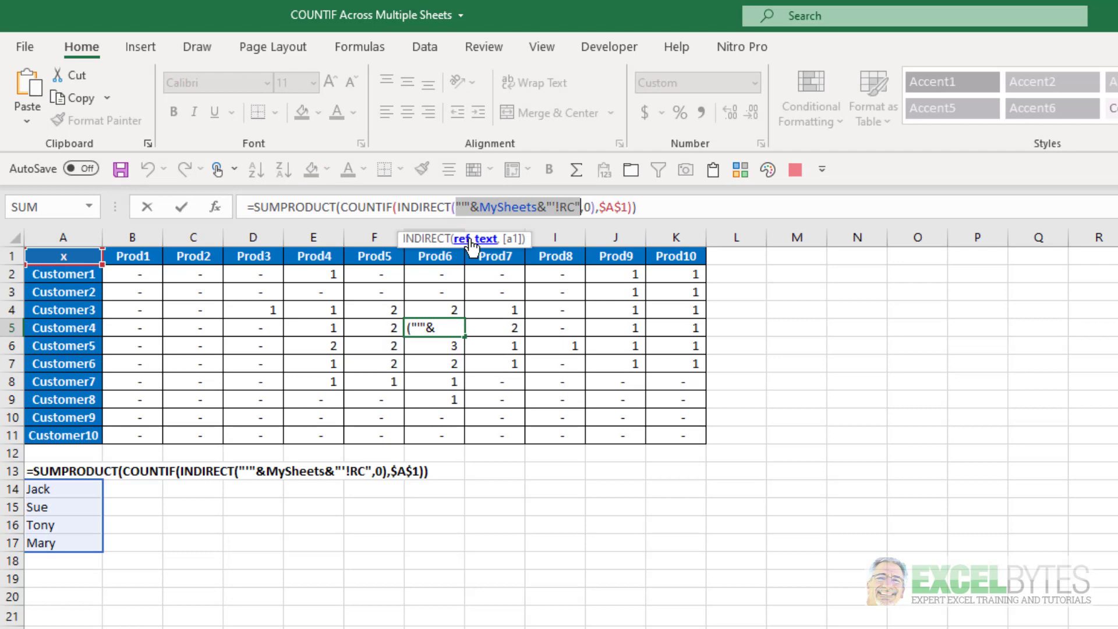
key(F9)
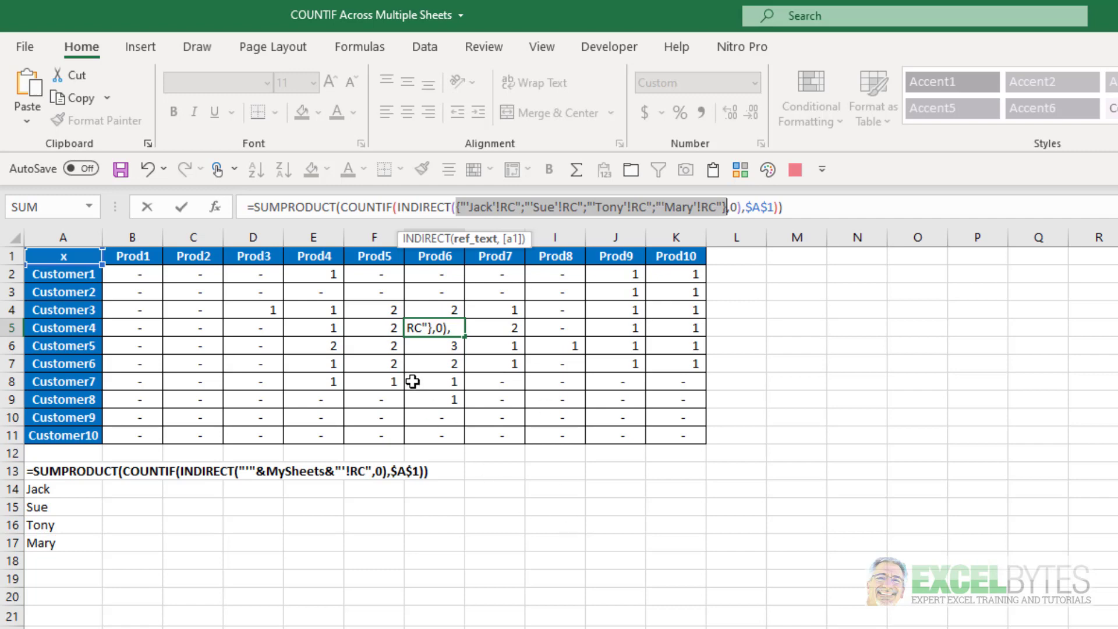
key(Escape)
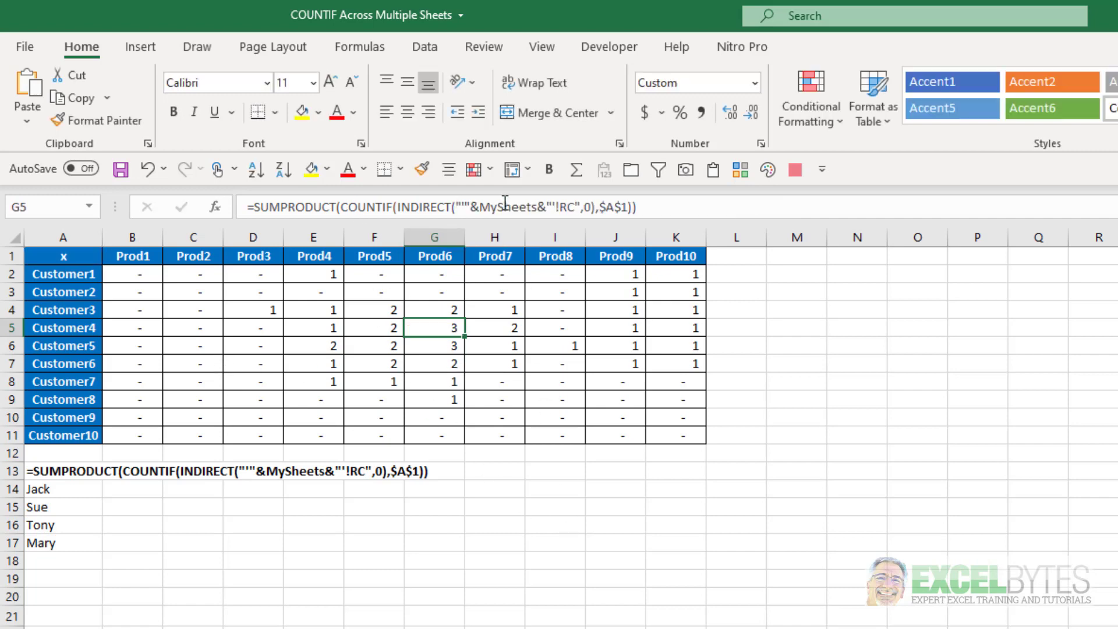
click(460, 207)
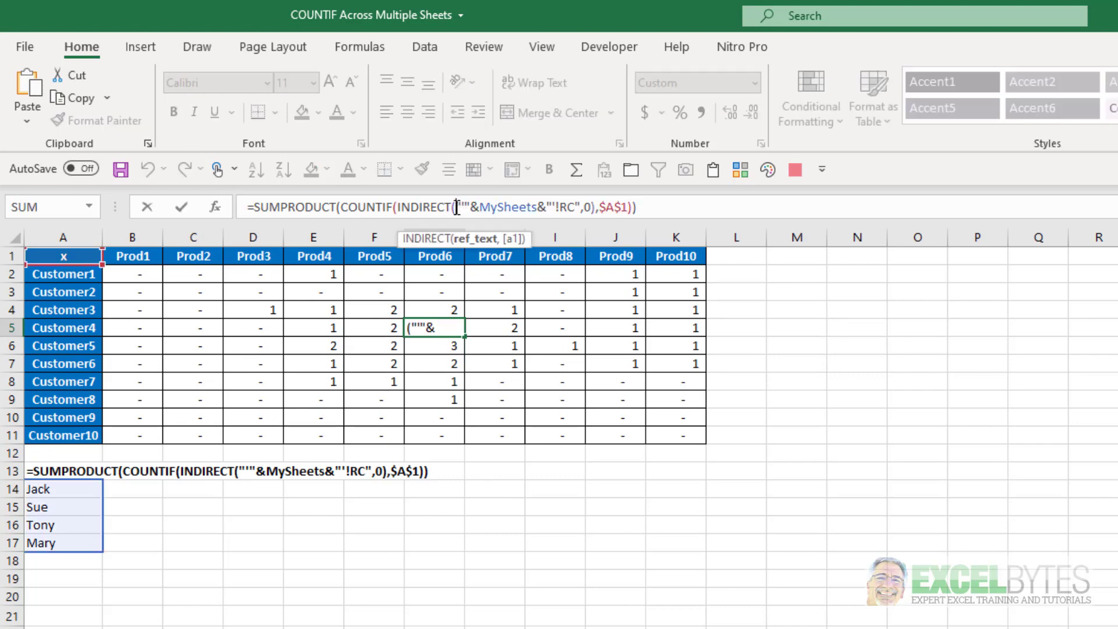
click(508, 240)
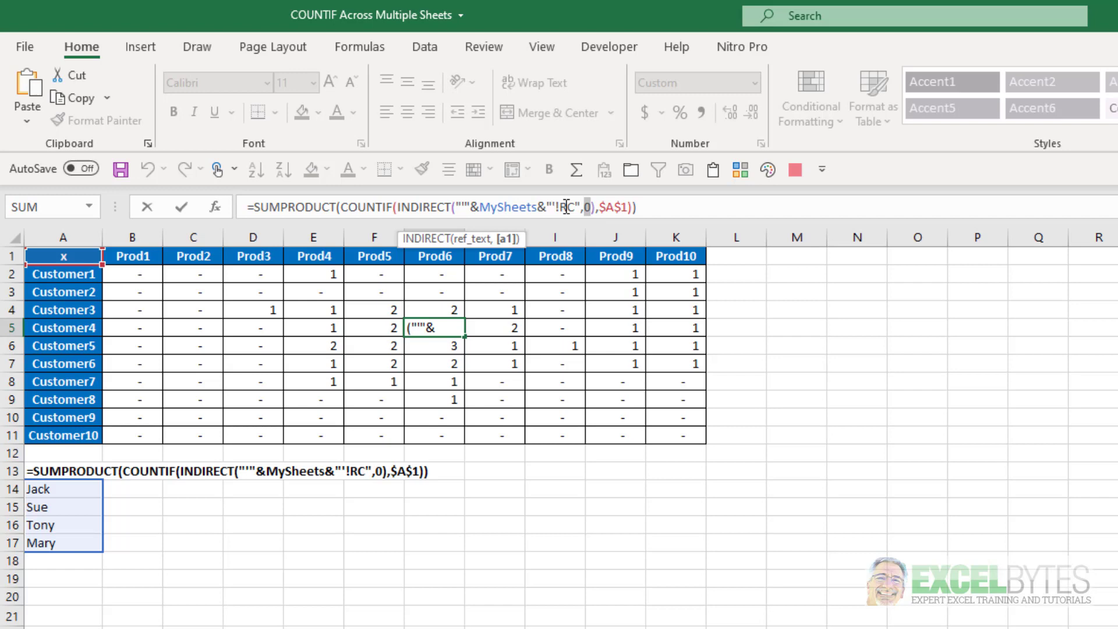
key(Escape)
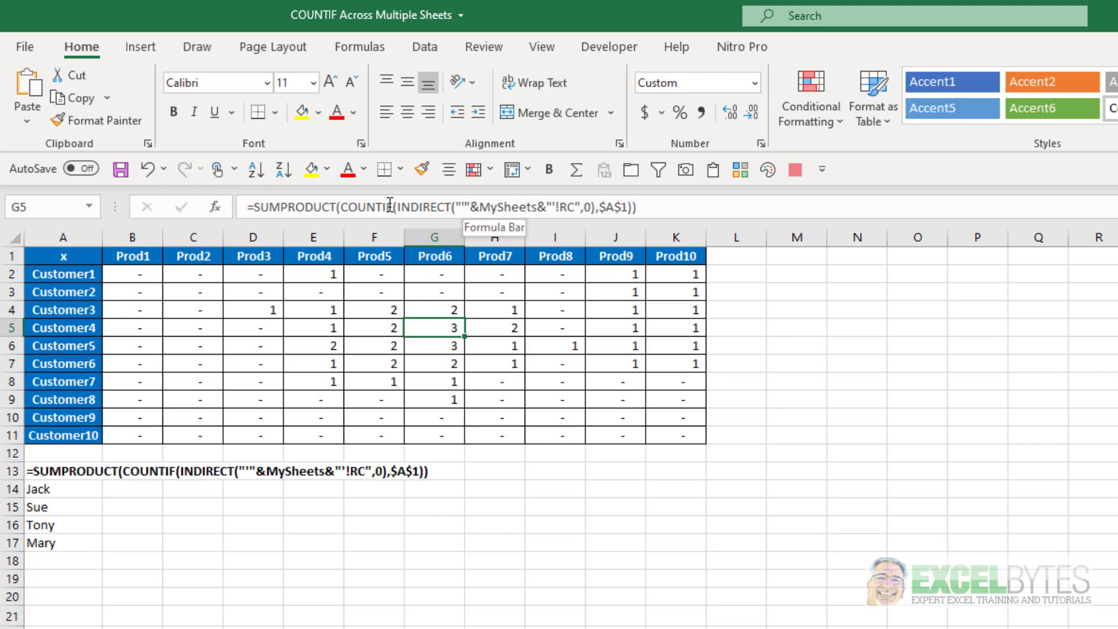
Step: Evaluate COUNTIF's range argument in G5 with F9, then cancel to keep the formula
click(398, 207)
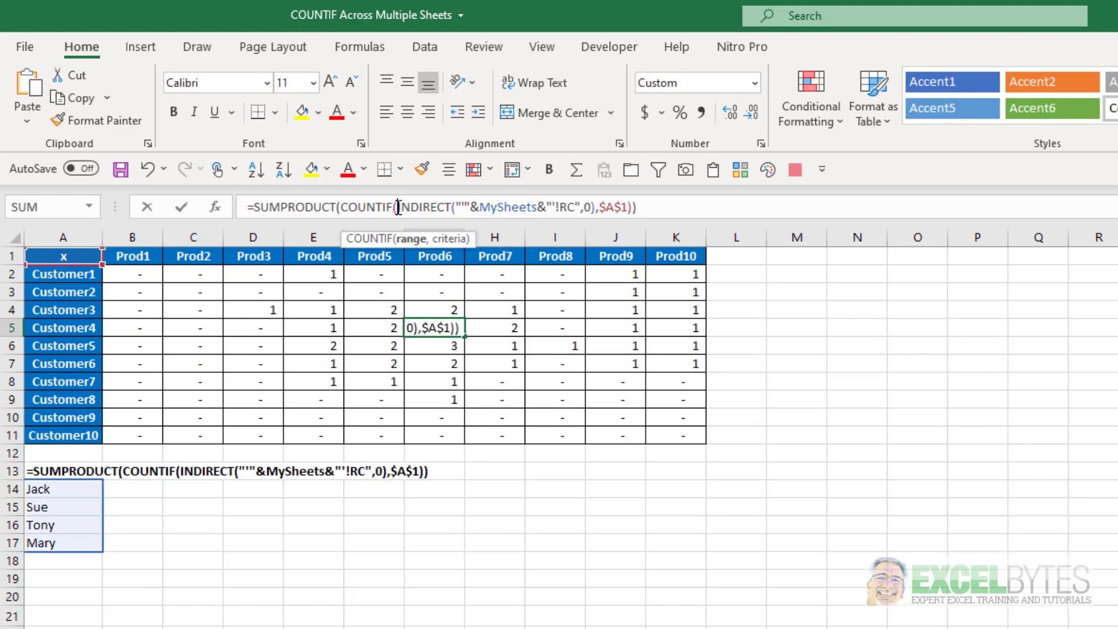
click(409, 239)
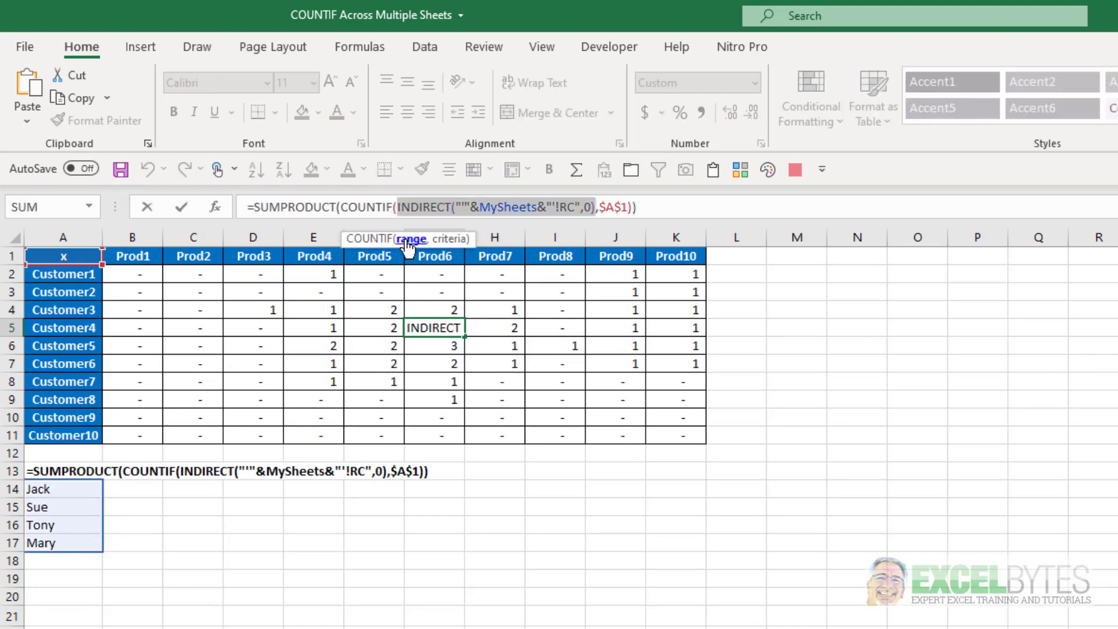
key(F9)
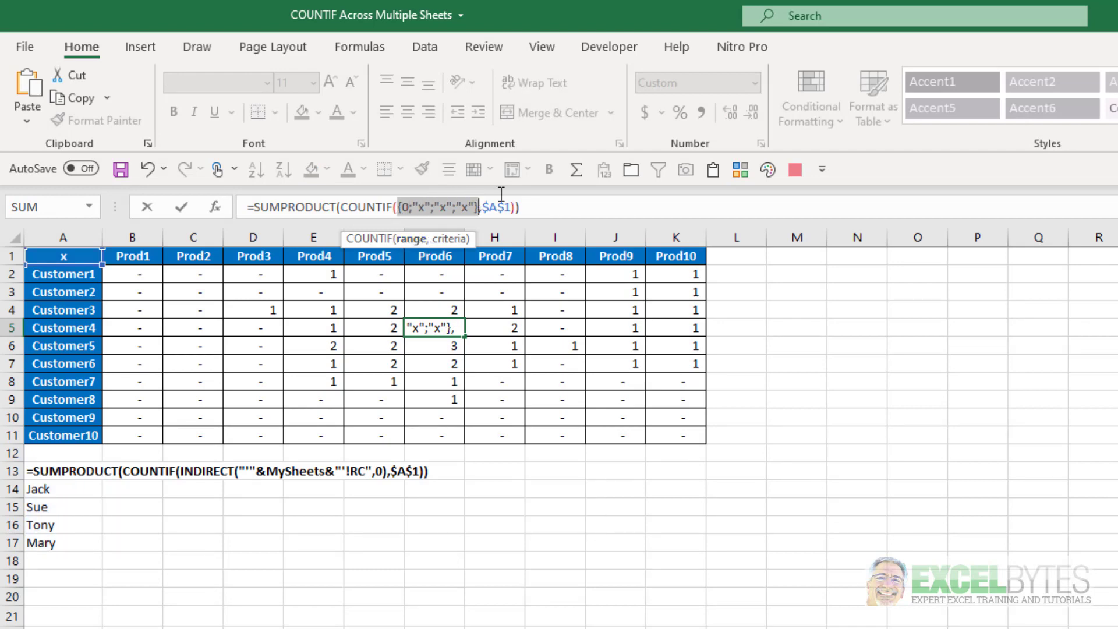
key(Escape)
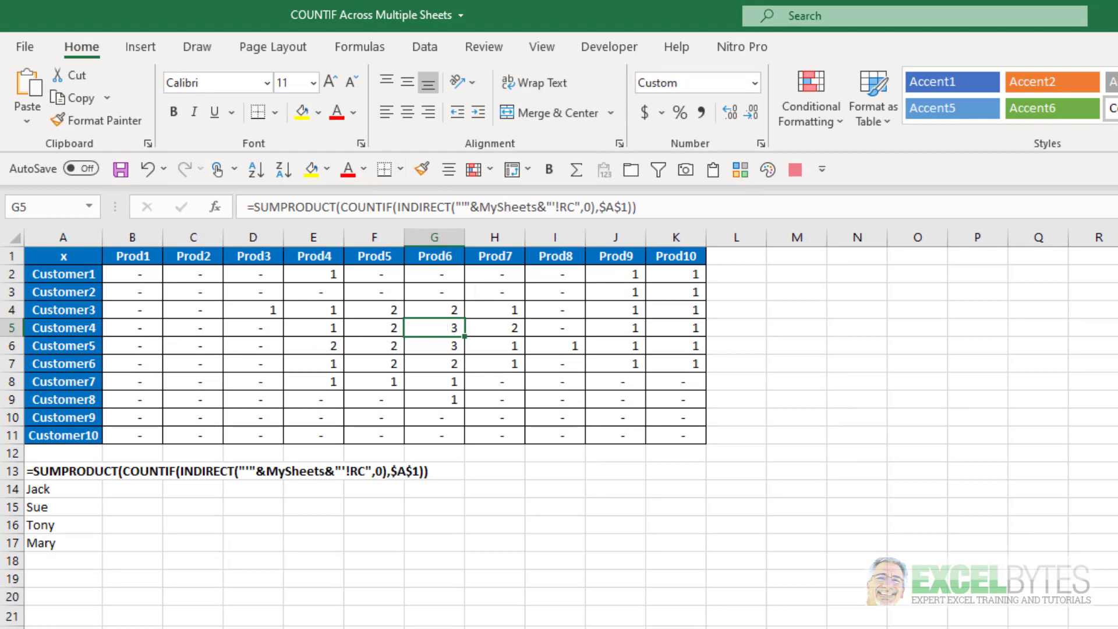
key(ctrl+Page_Down)
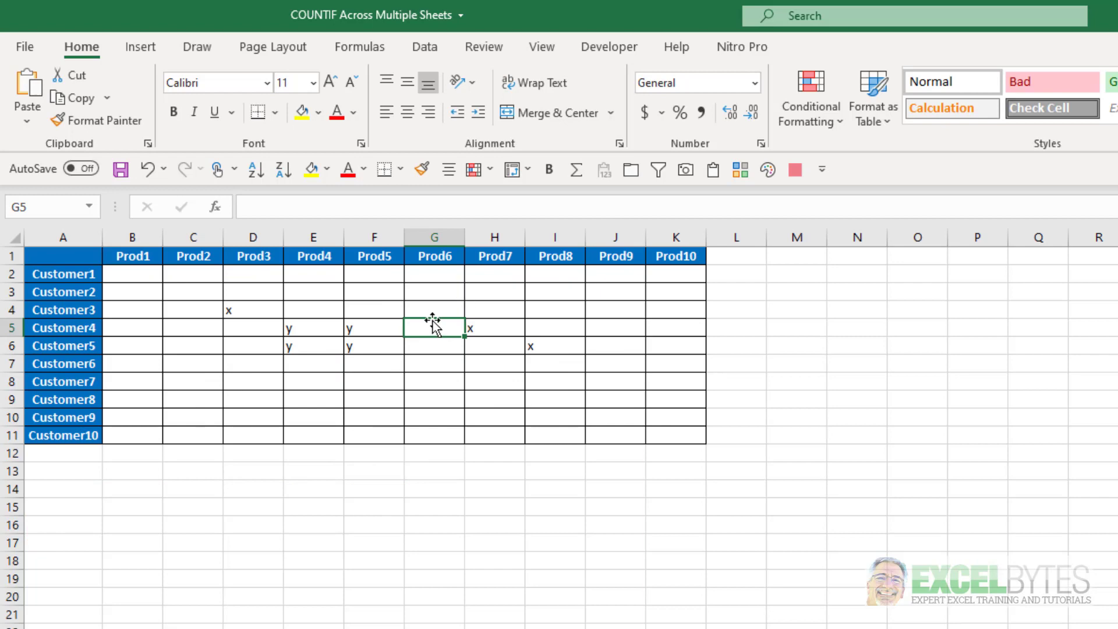
key(ctrl+Page_Down)
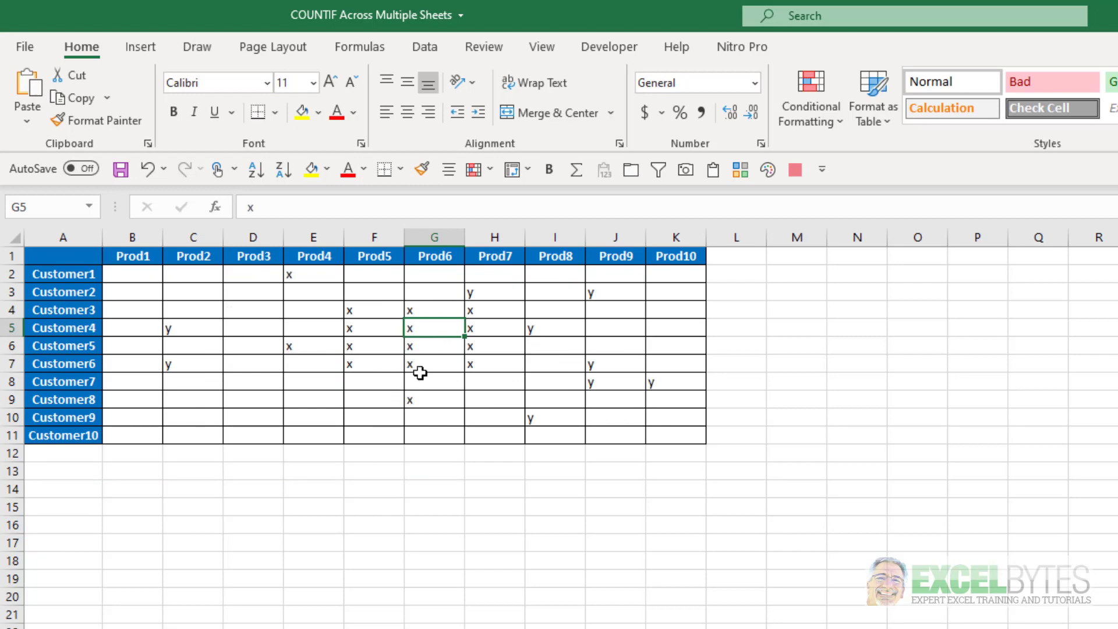
key(ctrl+Page_Down)
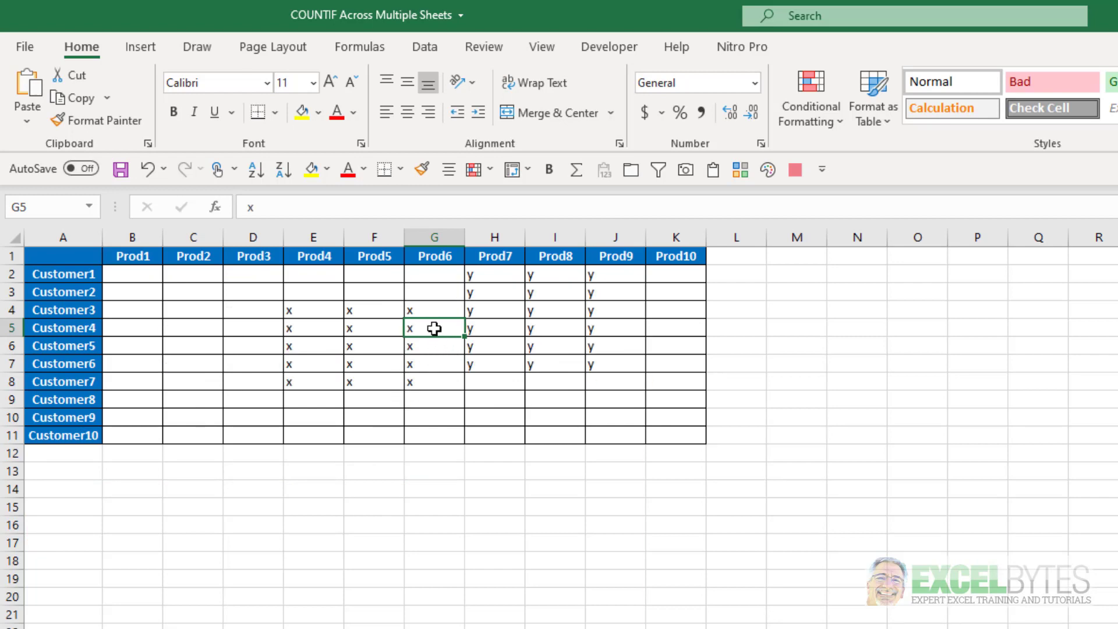
key(ctrl+Page_Down)
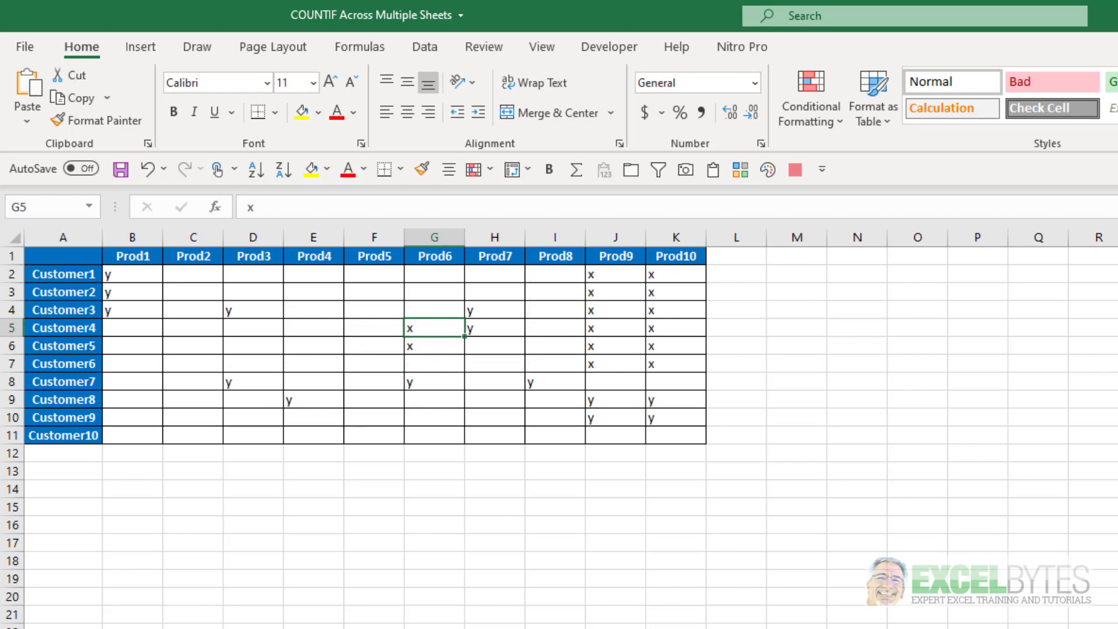
key(ctrl+Page_Up)
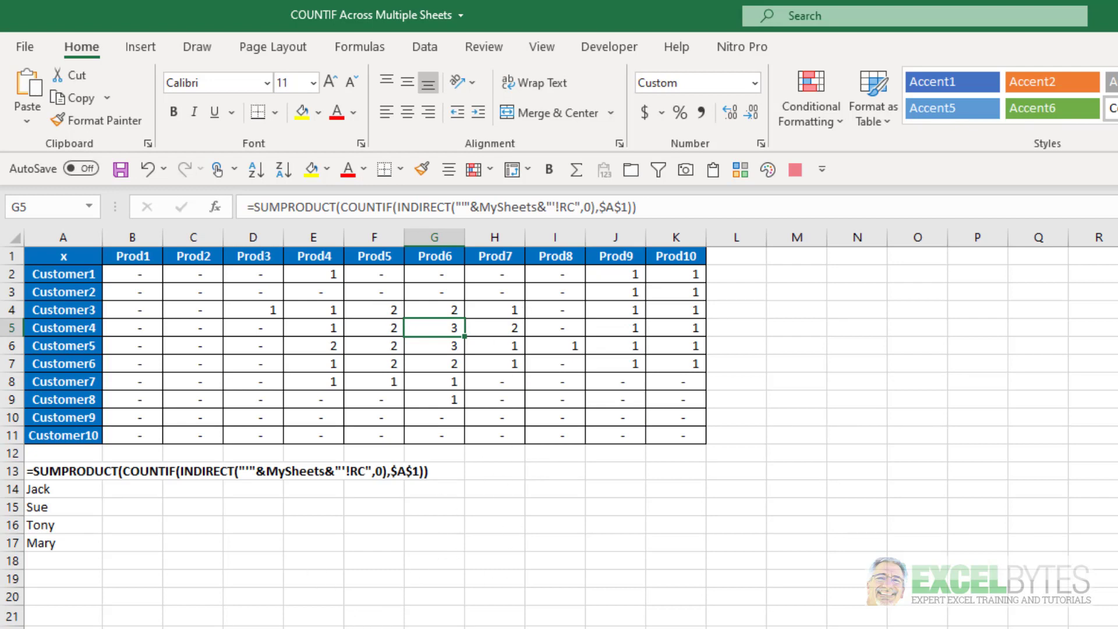
key(ctrl+Page_Down)
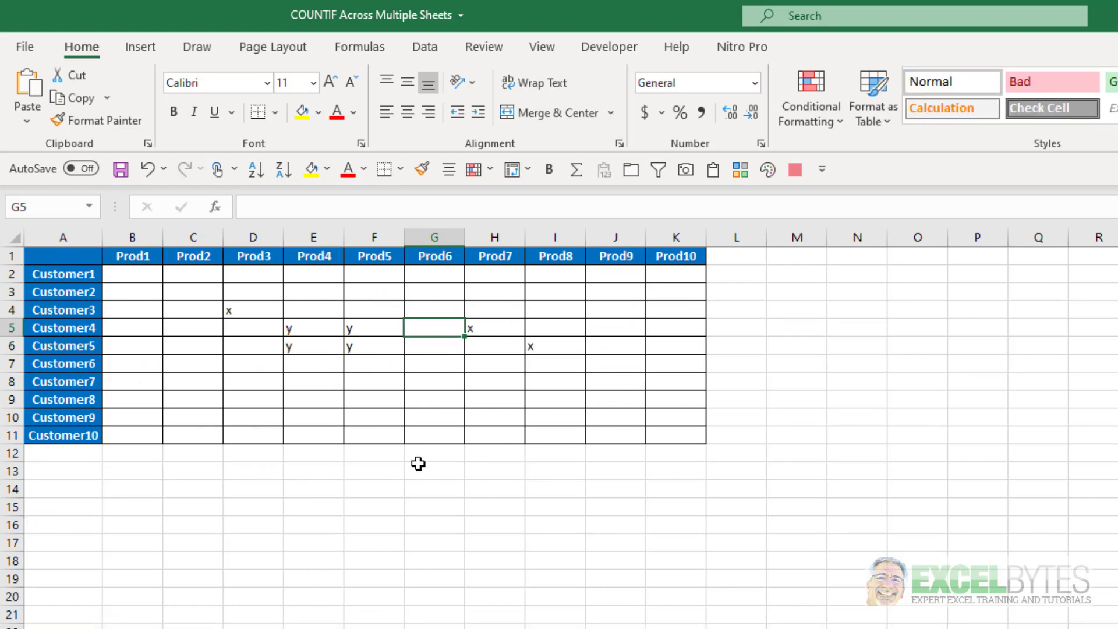
Step: Back on the Summary sheet, change the criterion in cell A1 from x to y
key(ctrl+Page_Up)
key(ctrl+Home)
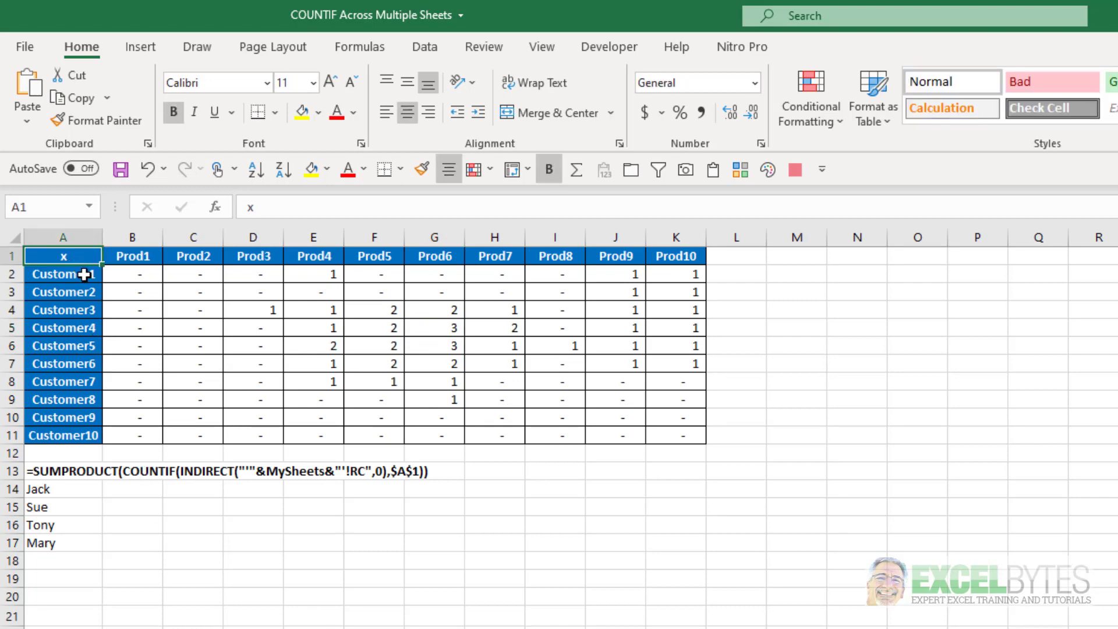
text(y)
key(ctrl+Return)
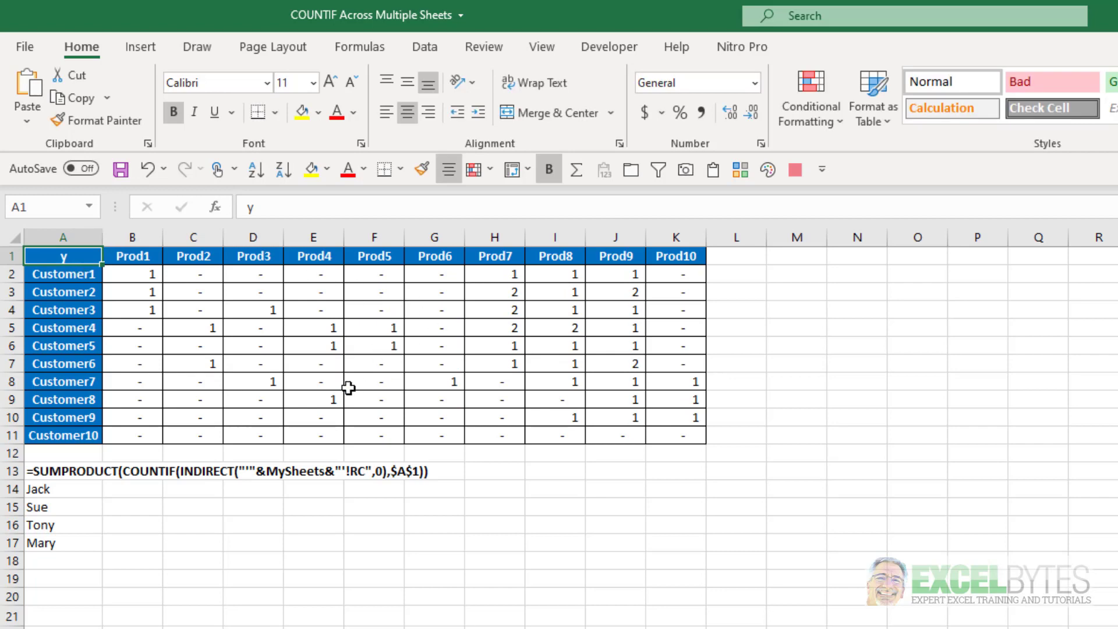